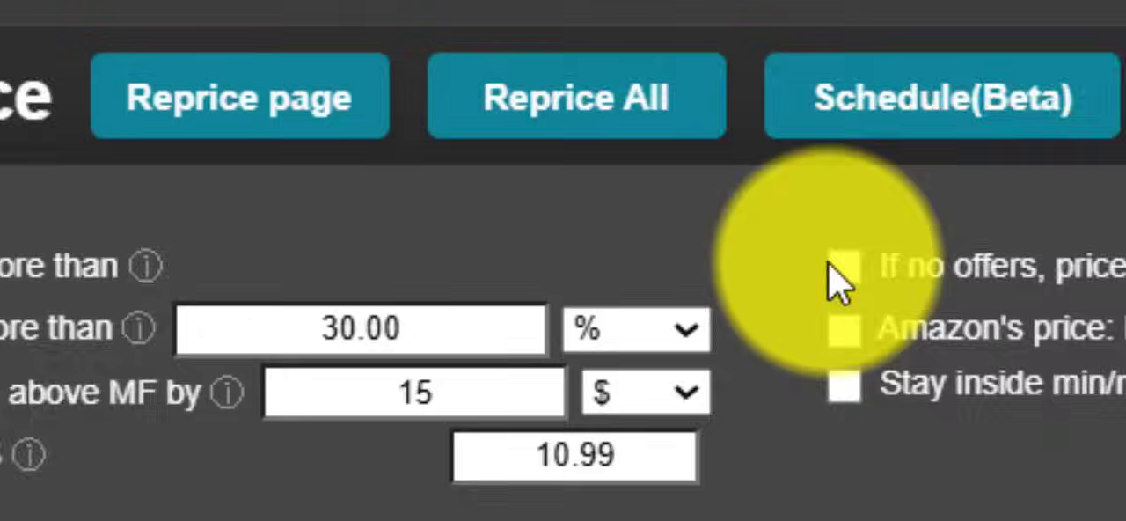
# Set the price for items with no offers to 99 and enable pricing below Amazon's price by $0.5
pyautogui.doubleClick(959, 267)
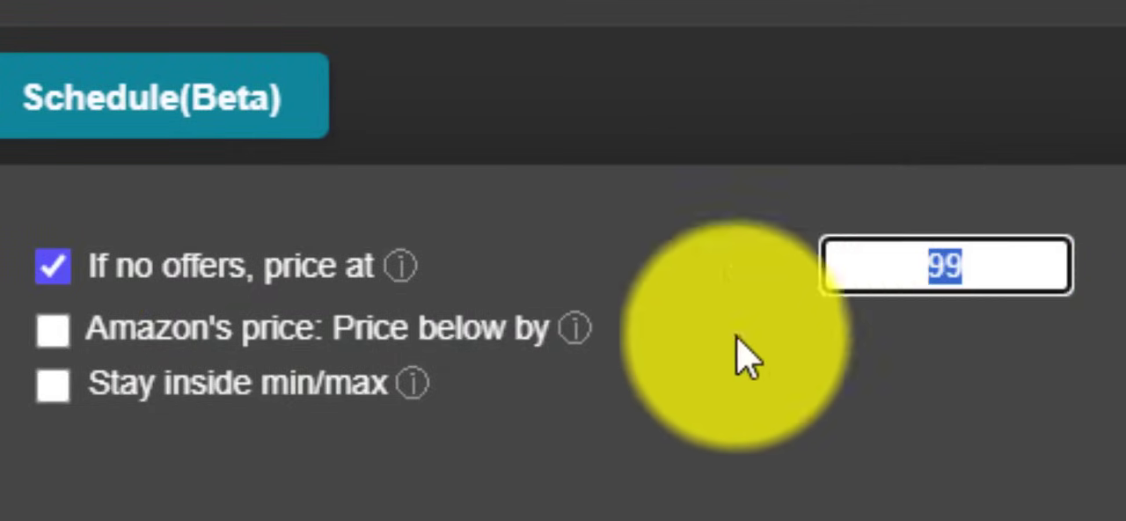
pyautogui.click(475, 452)
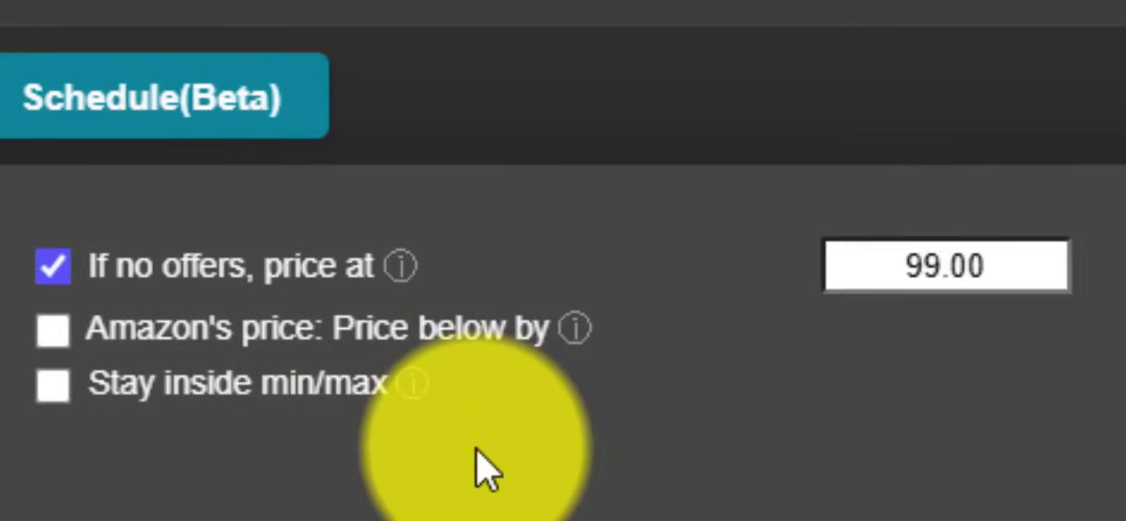
pyautogui.click(53, 328)
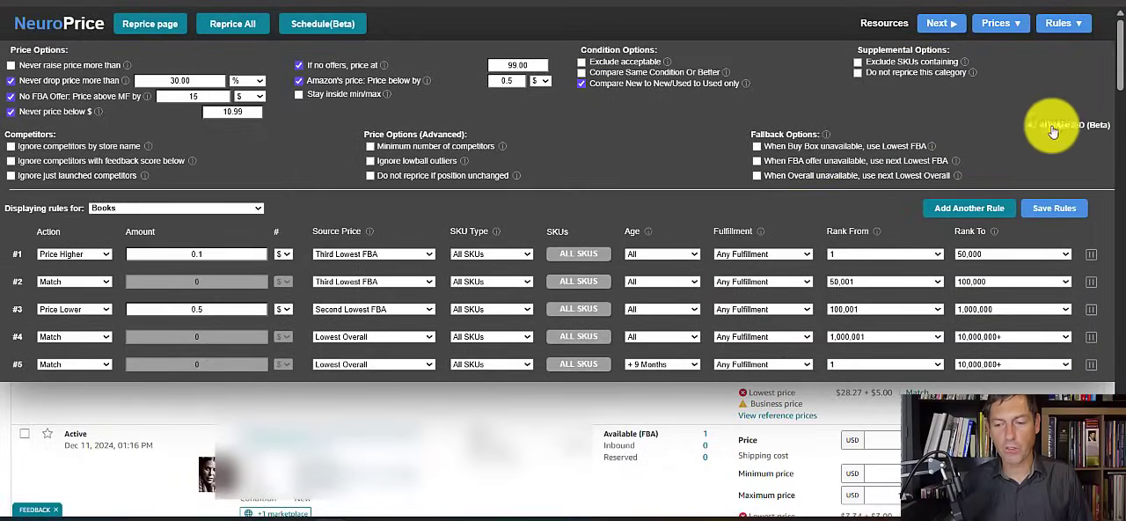
# Collapse the advanced options and add a new pricing rule for Books
pyautogui.click(1061, 128)
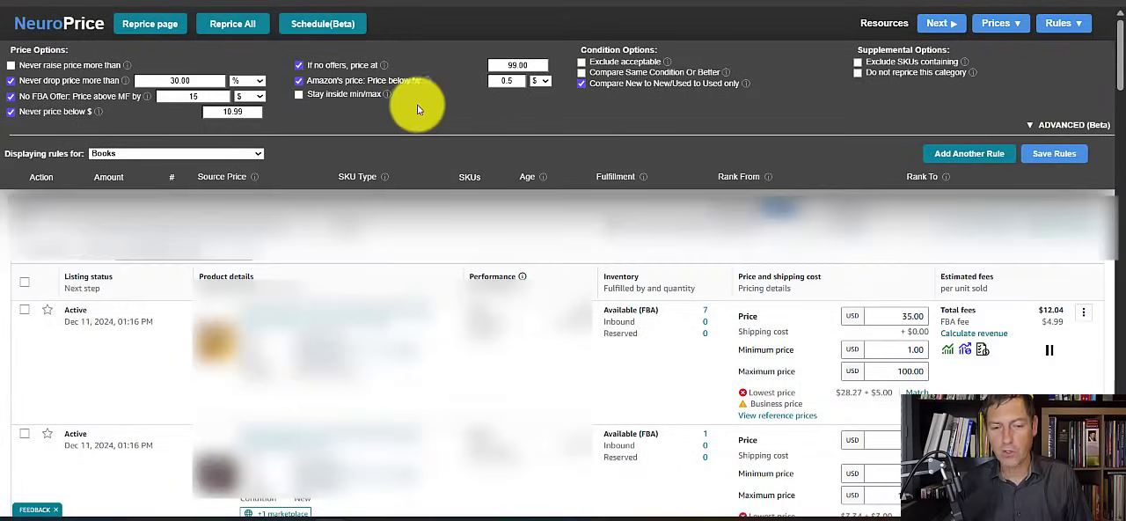
pyautogui.click(962, 154)
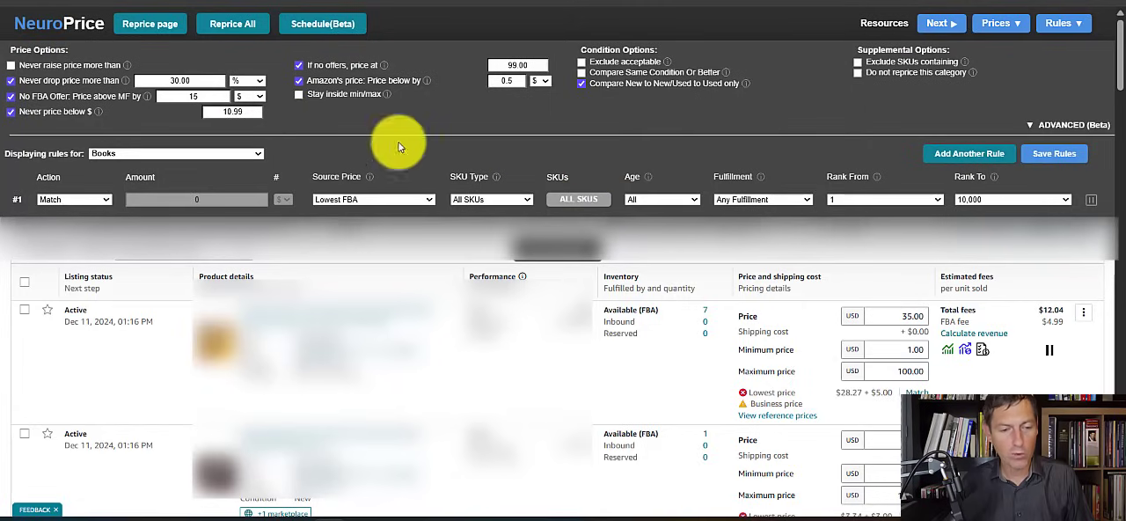
# Browse the categories that rules can be displayed for and choose Books
pyautogui.click(181, 155)
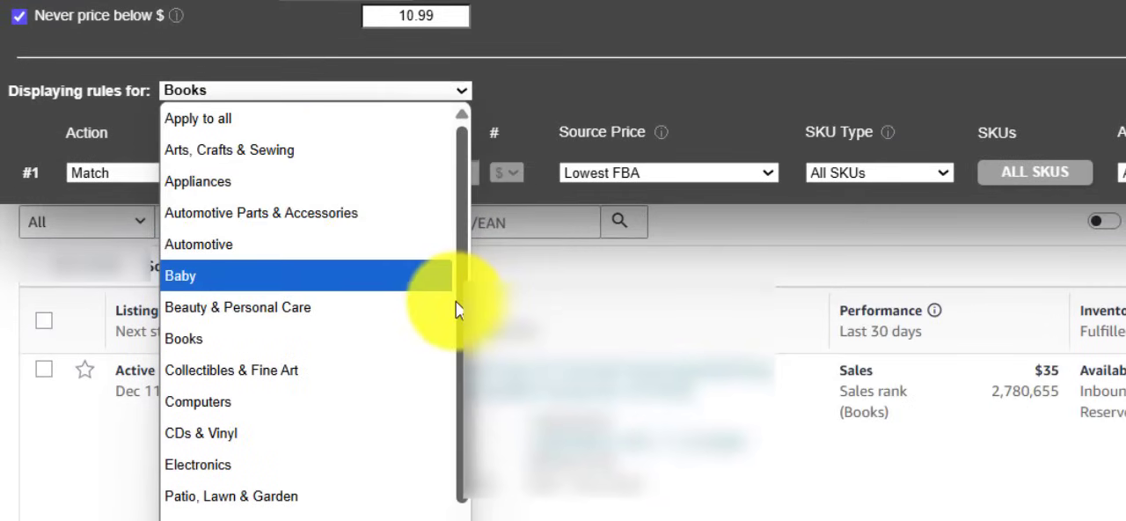
pyautogui.moveTo(457, 308); pyautogui.dragTo(457, 519)
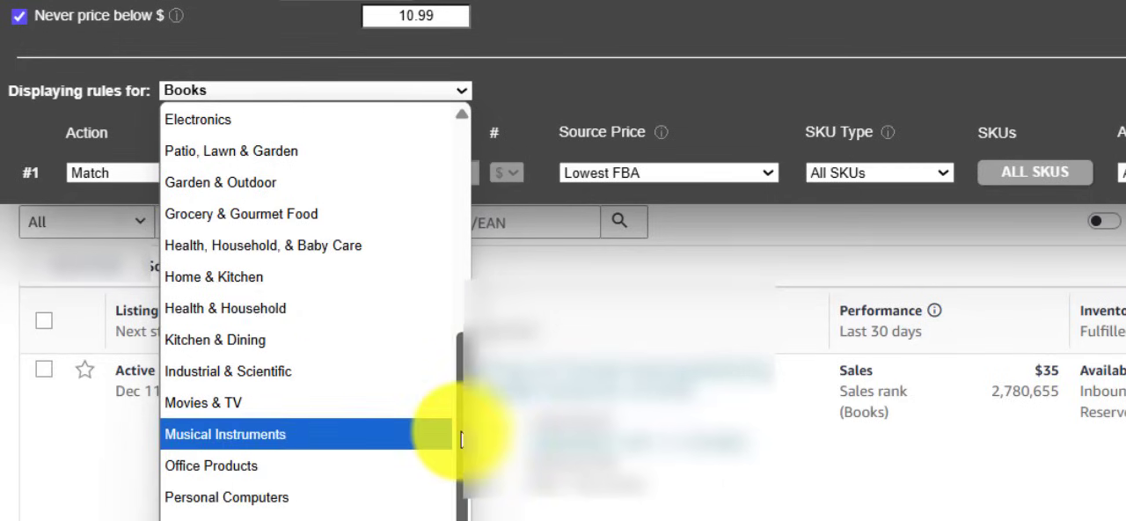
pyautogui.moveTo(460, 437); pyautogui.dragTo(466, 200)
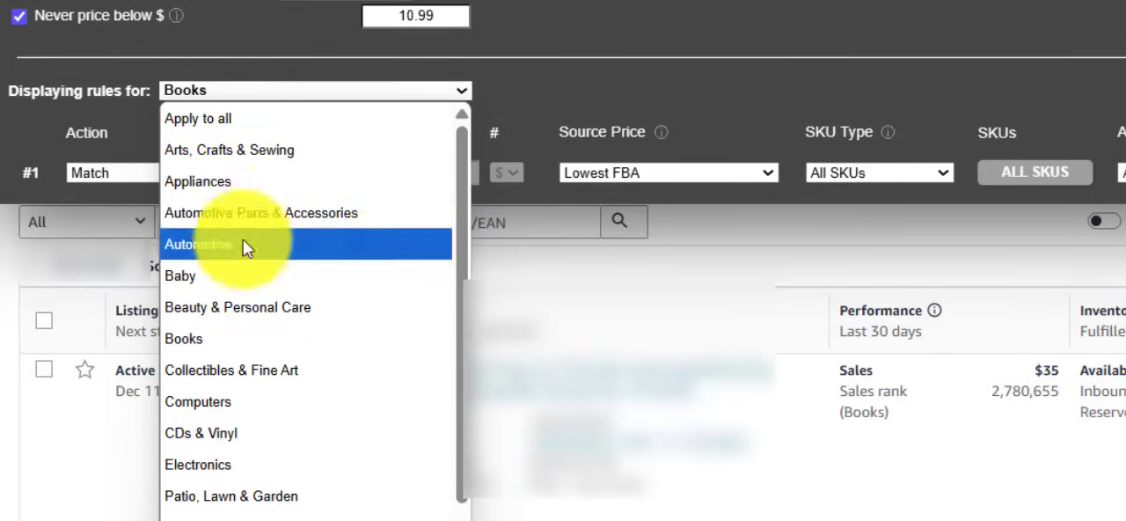
pyautogui.click(200, 339)
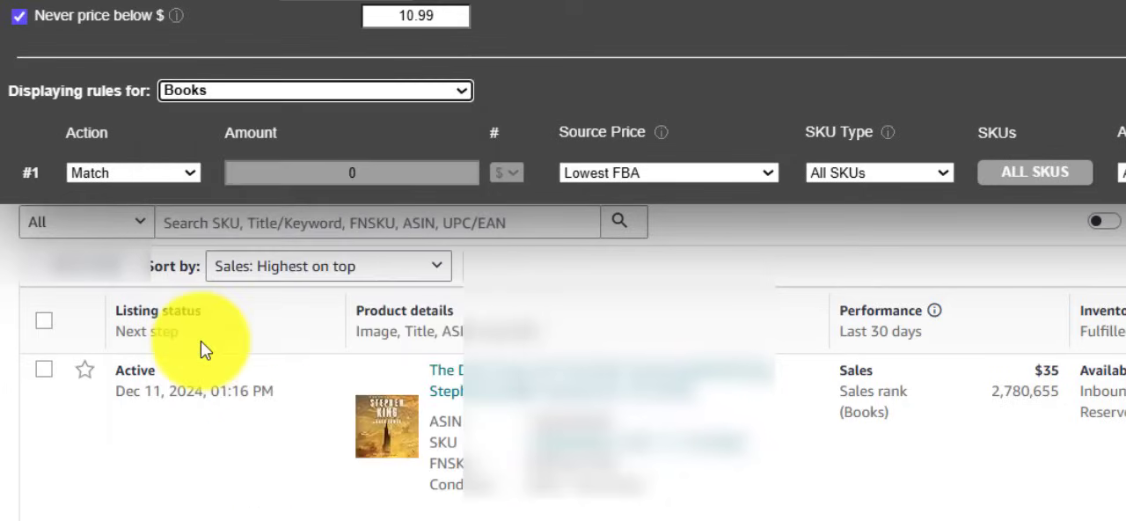
# Configure the first Books rule to price $1 higher than the Third Lowest FBA for ranks 1 to 50,000
pyautogui.click(763, 175)
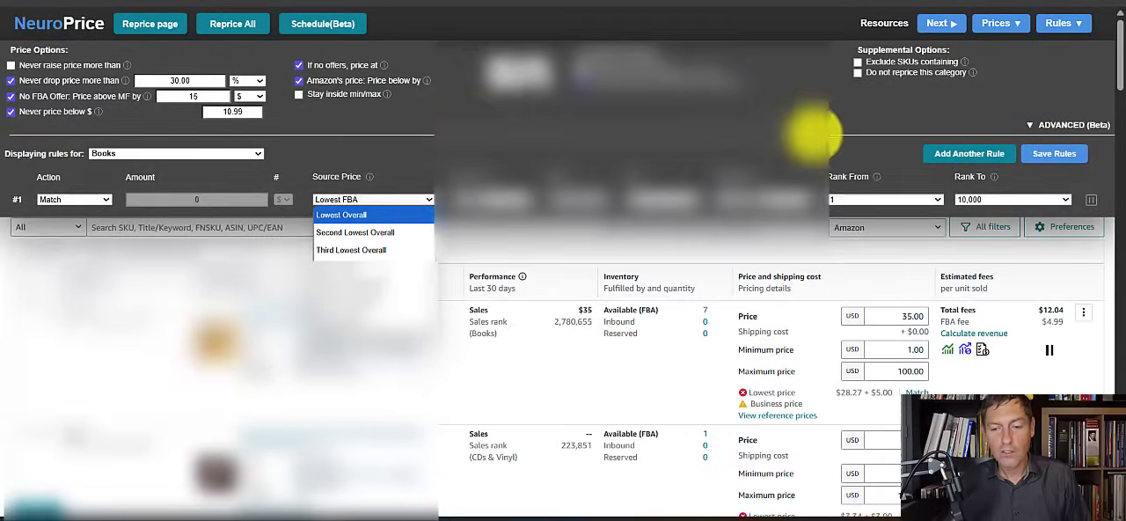
pyautogui.click(382, 214)
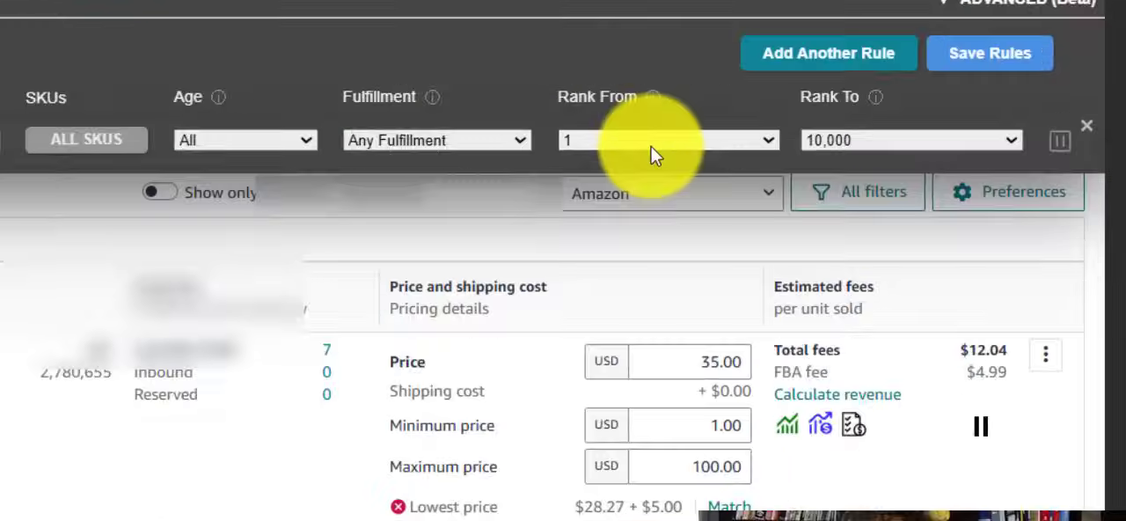
pyautogui.click(986, 199)
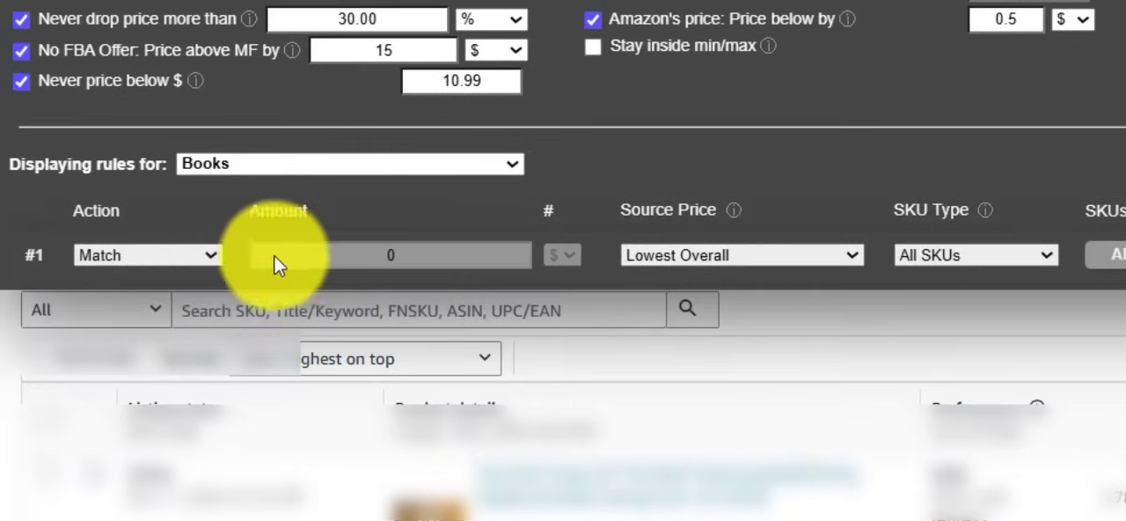
pyautogui.click(145, 255)
pyautogui.click(158, 359)
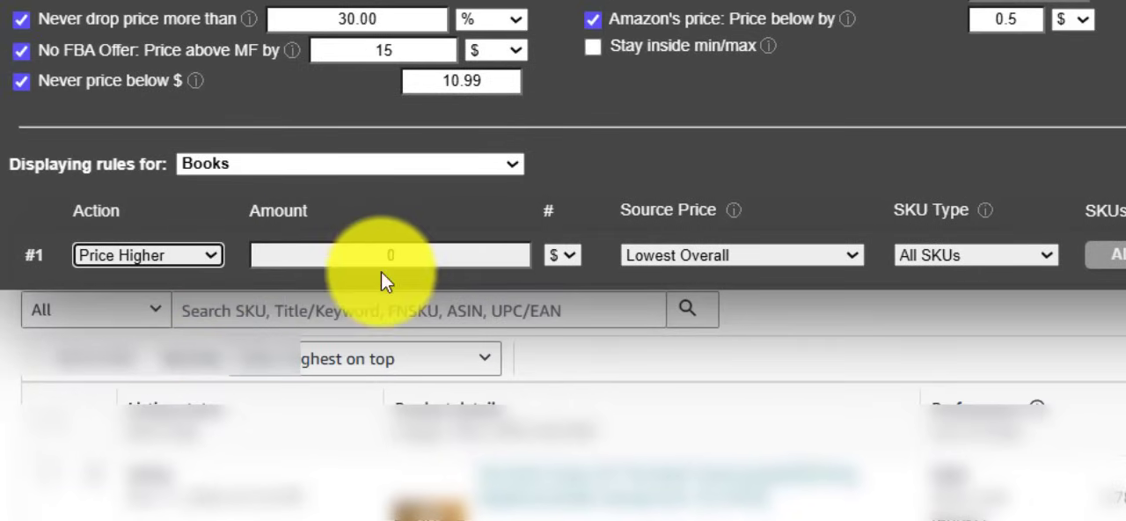
pyautogui.doubleClick(391, 257)
pyautogui.write('1')
pyautogui.click(711, 252)
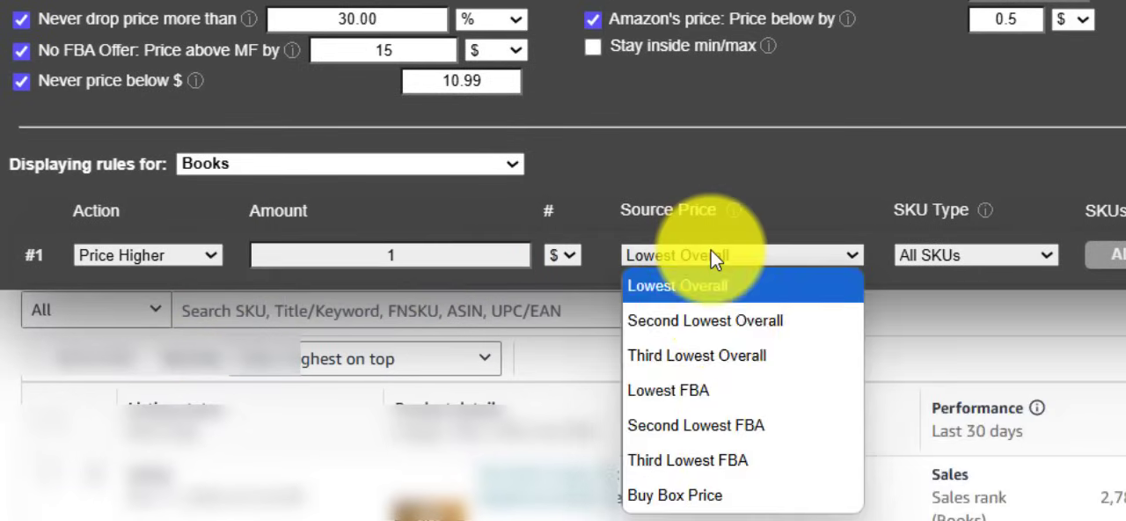
pyautogui.click(747, 462)
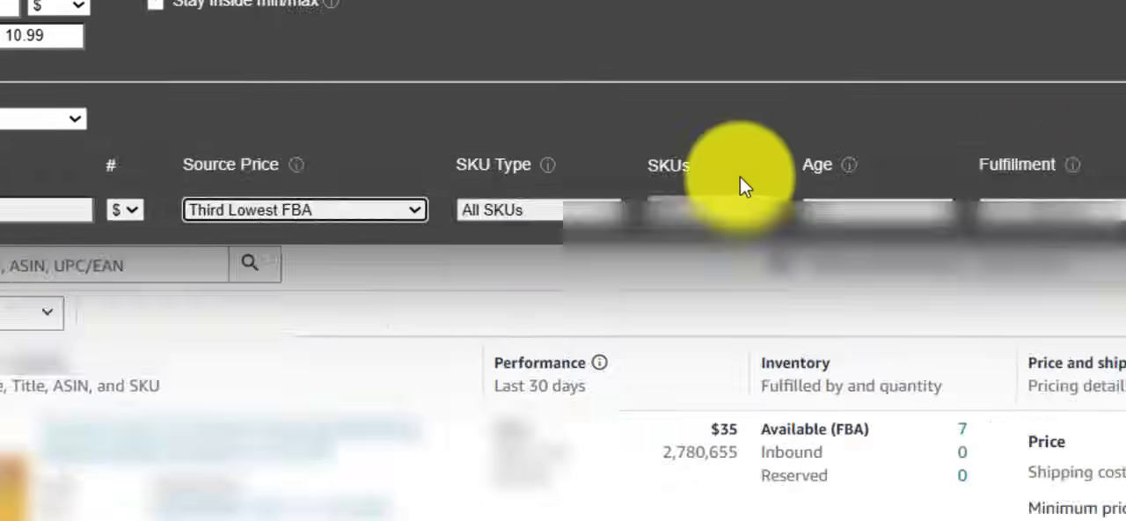
# Set up a second Books rule that matches the Second Lowest FBA for ranks 50,001 to 250,000
pyautogui.click(653, 191)
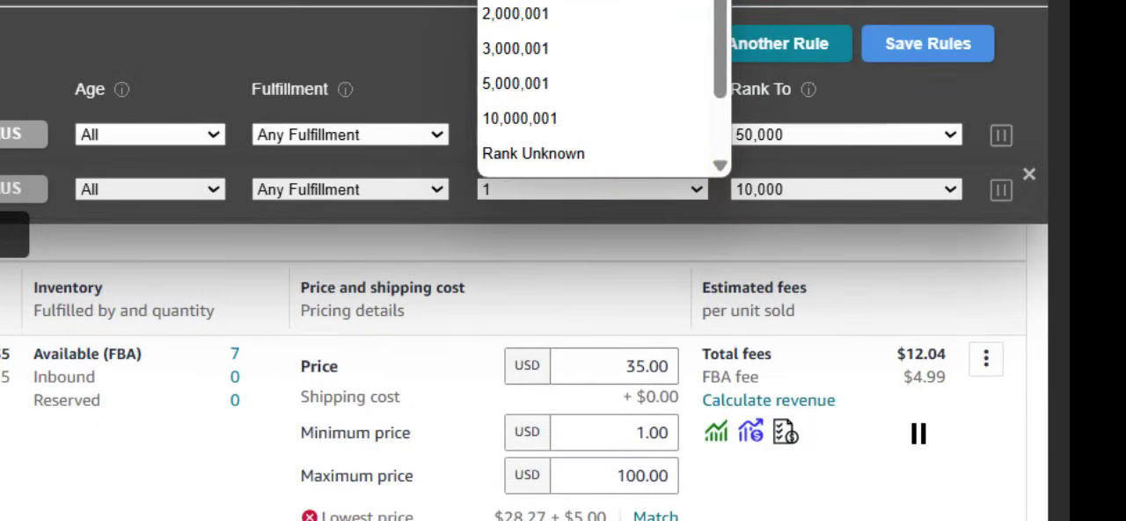
pyautogui.click(607, 1)
pyautogui.click(786, 188)
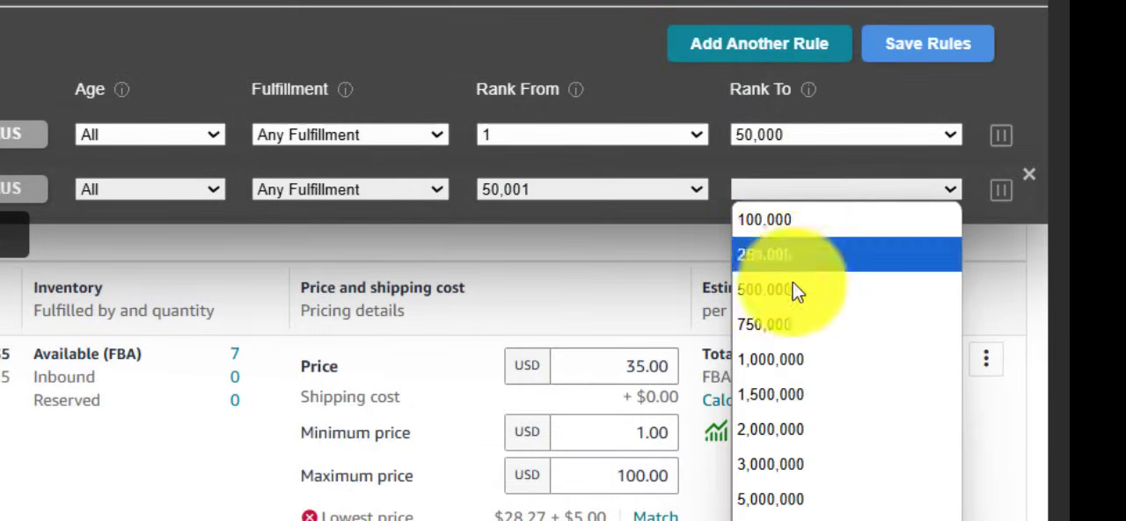
pyautogui.click(782, 255)
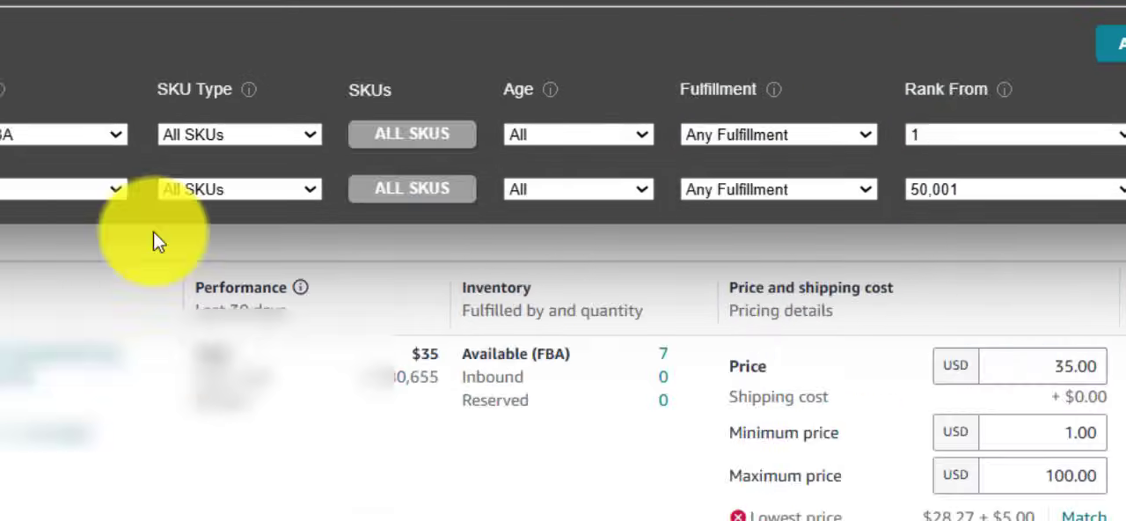
pyautogui.click(120, 190)
pyautogui.click(120, 220)
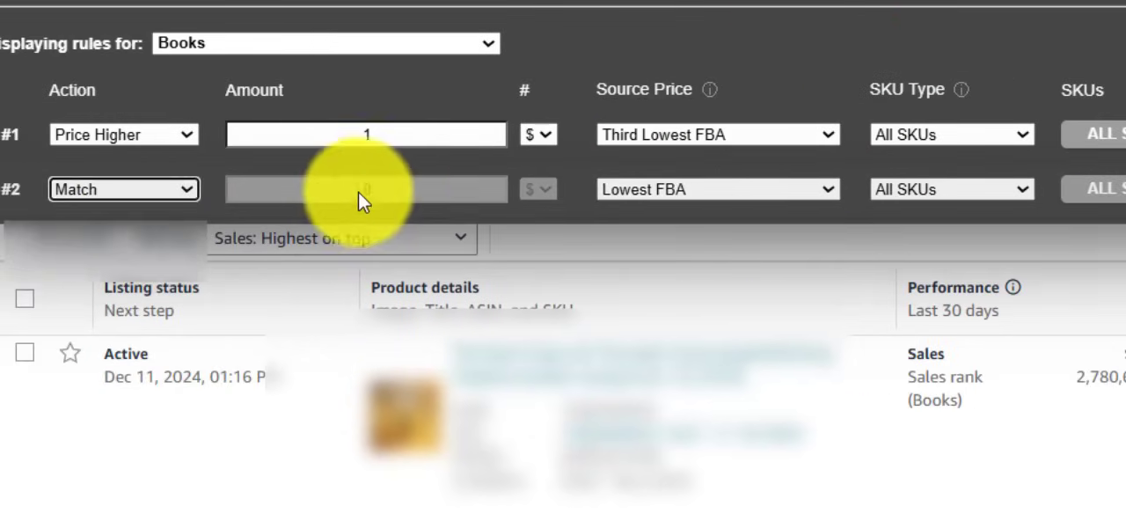
pyautogui.click(659, 190)
pyautogui.click(452, 357)
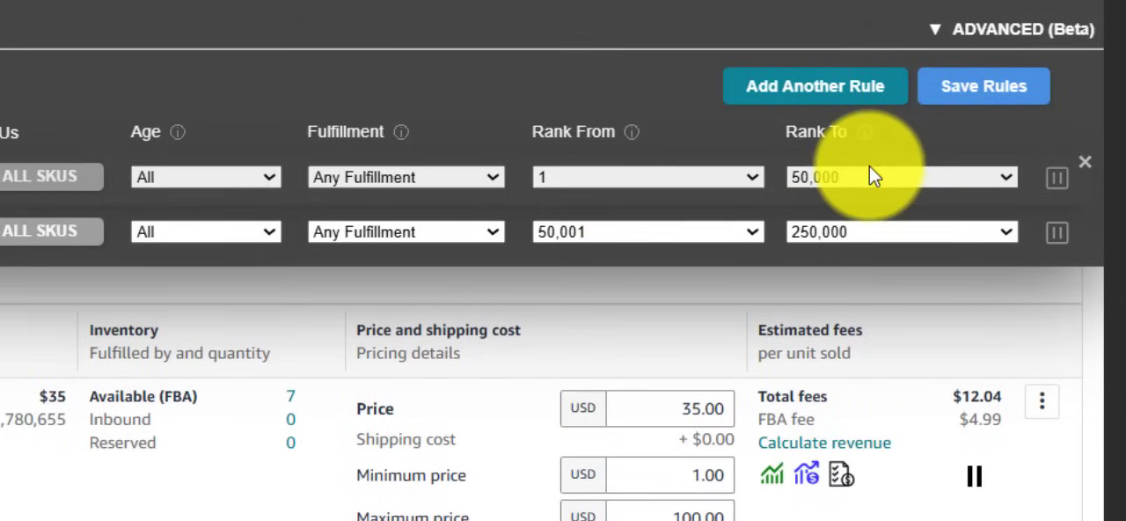
# Add a third Books rule with its rank range starting from 250,001
pyautogui.click(811, 84)
pyautogui.click(707, 287)
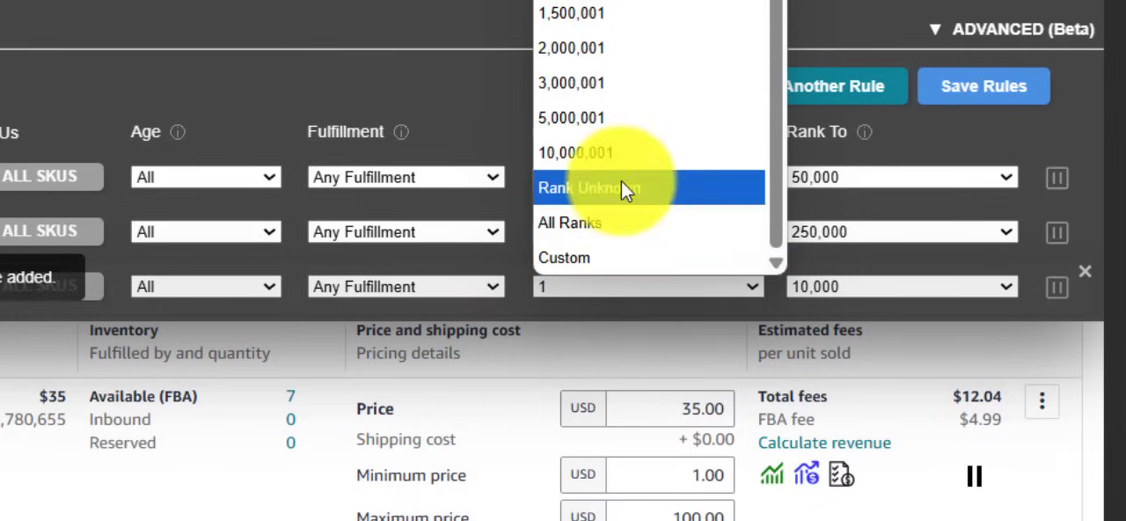
pyautogui.click(607, 4)
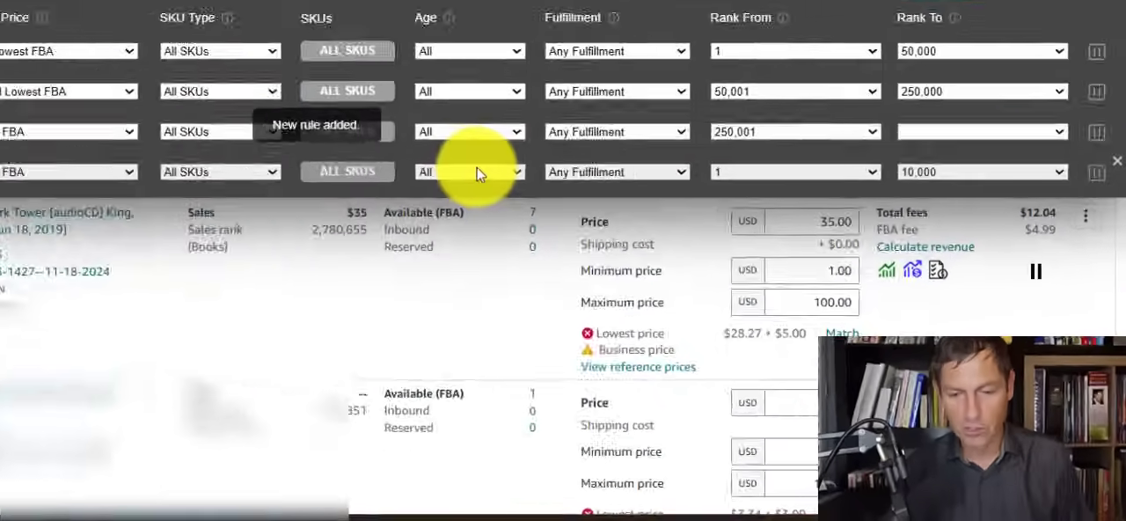
# Set the fourth rule to match Lowest Overall for items aged + 9 Months up to rank 10,000,000+, and save the rules
pyautogui.click(704, 279)
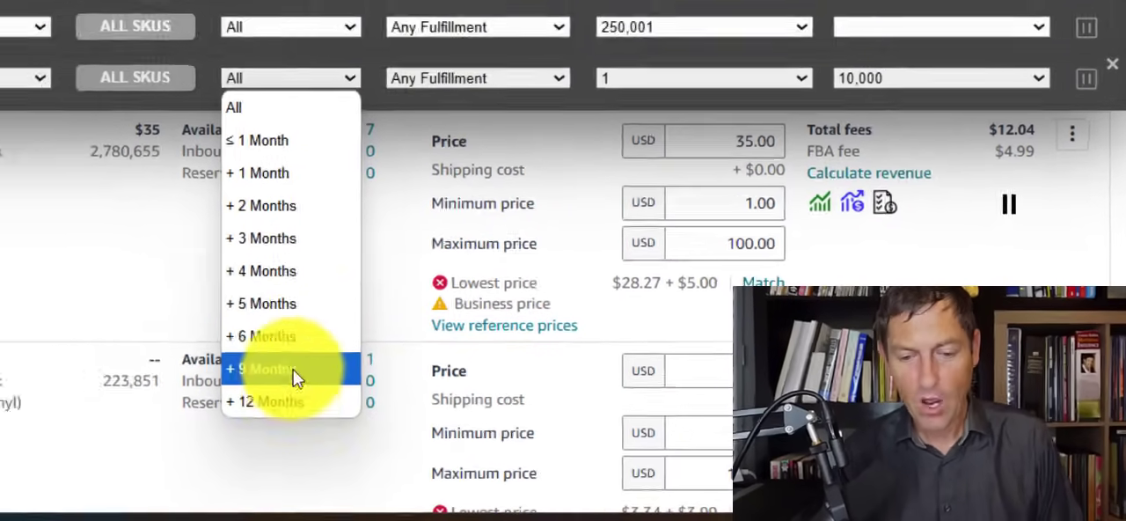
pyautogui.click(176, 352)
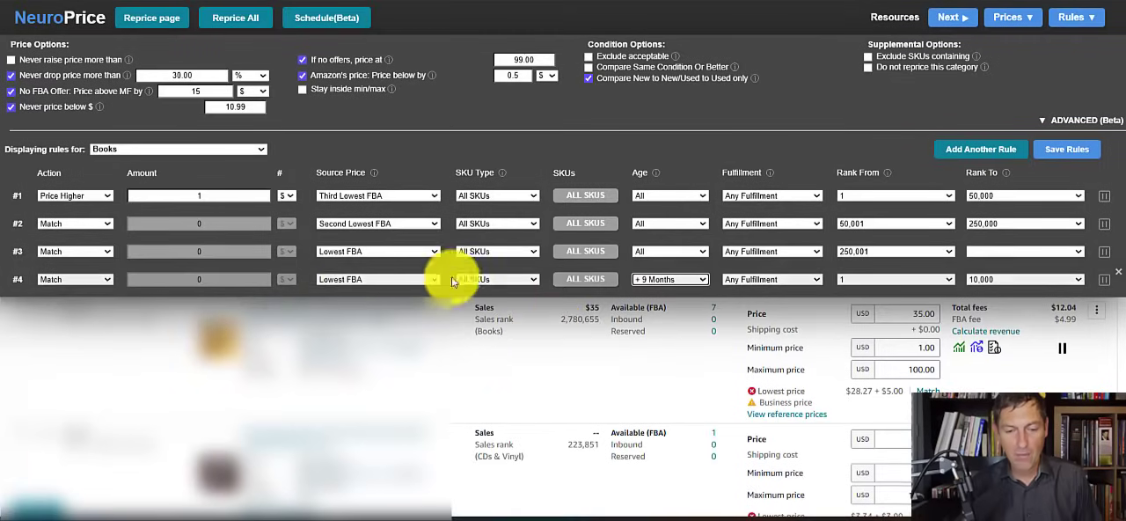
pyautogui.click(341, 280)
pyautogui.click(354, 298)
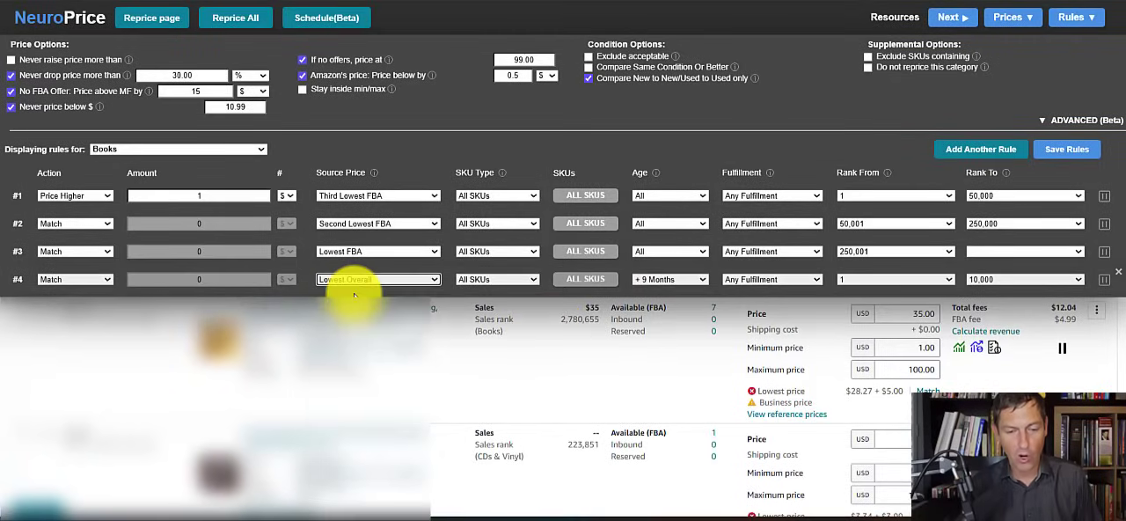
pyautogui.click(980, 278)
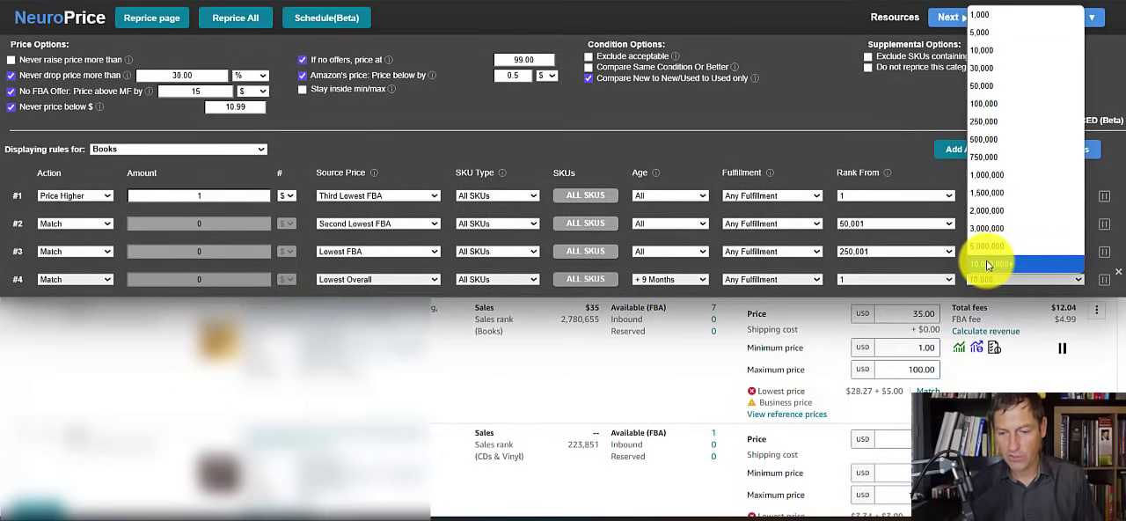
pyautogui.click(986, 265)
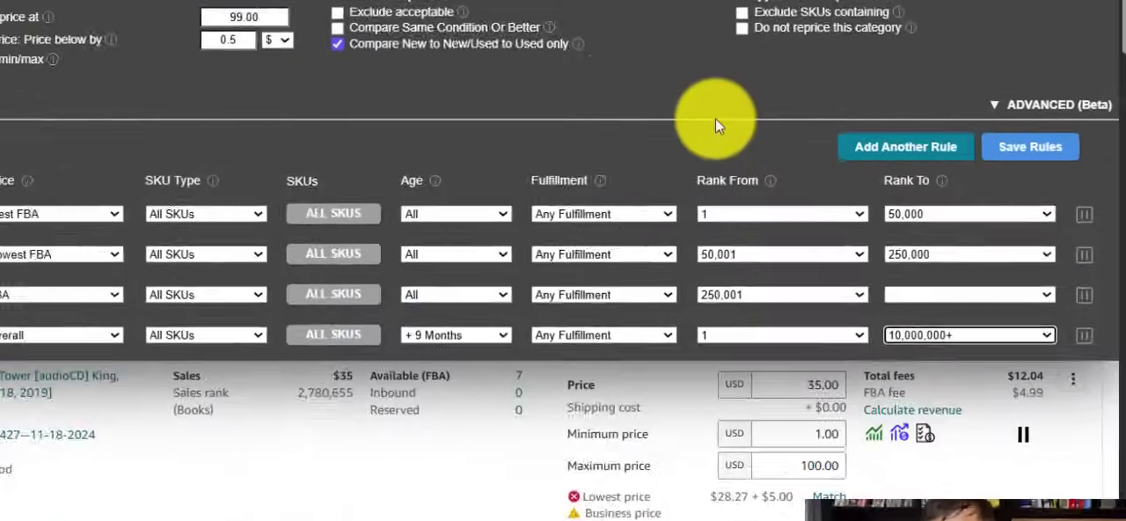
pyautogui.click(1029, 146)
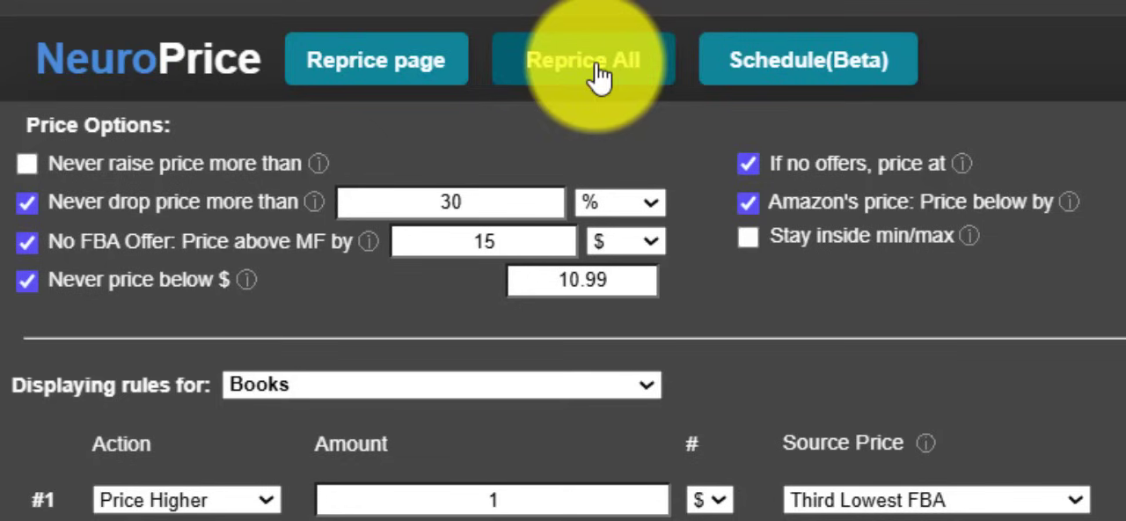
# Open the scheduled repricing page to view its settings
pyautogui.click(827, 62)
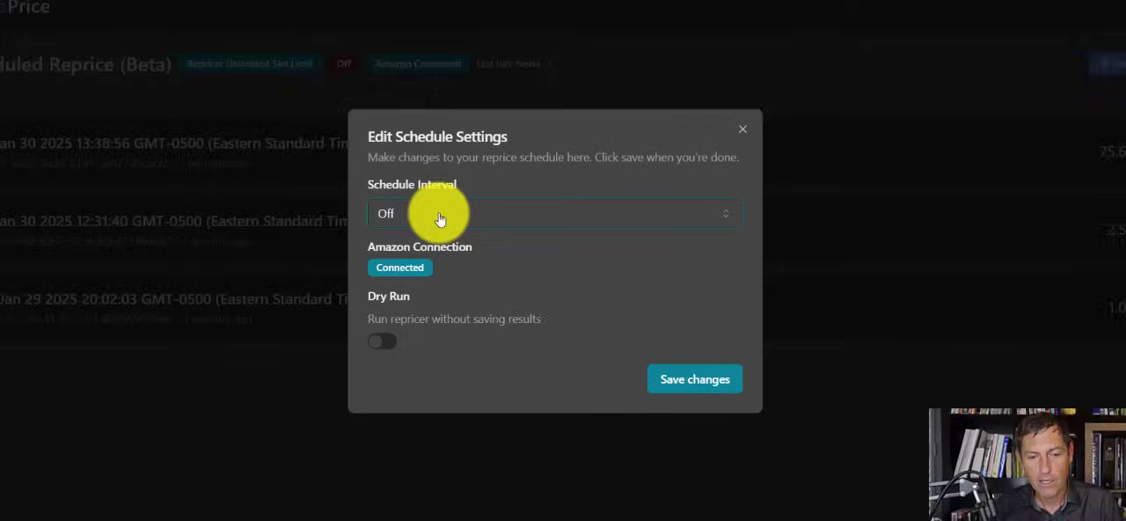
pyautogui.click(439, 219)
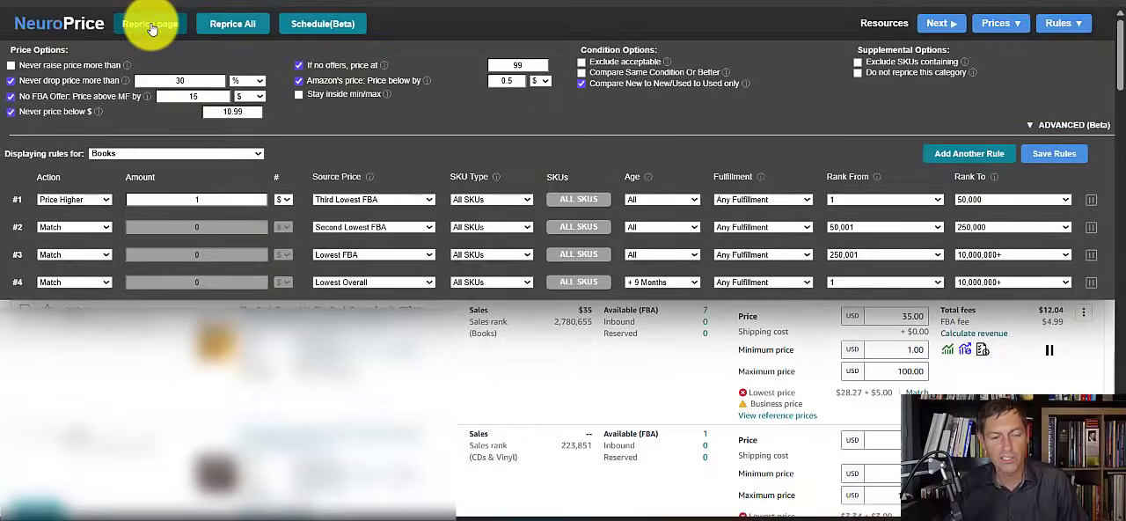
# Reprice the current inventory page, review the repriced, lowered and raised totals, and close the summary
pyautogui.click(152, 29)
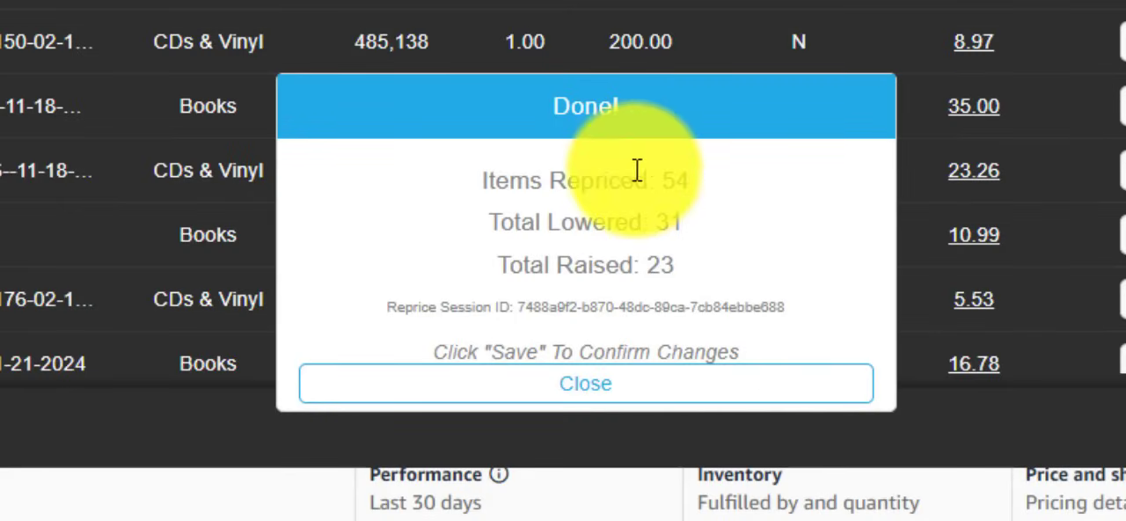
pyautogui.tripleClick(633, 179)
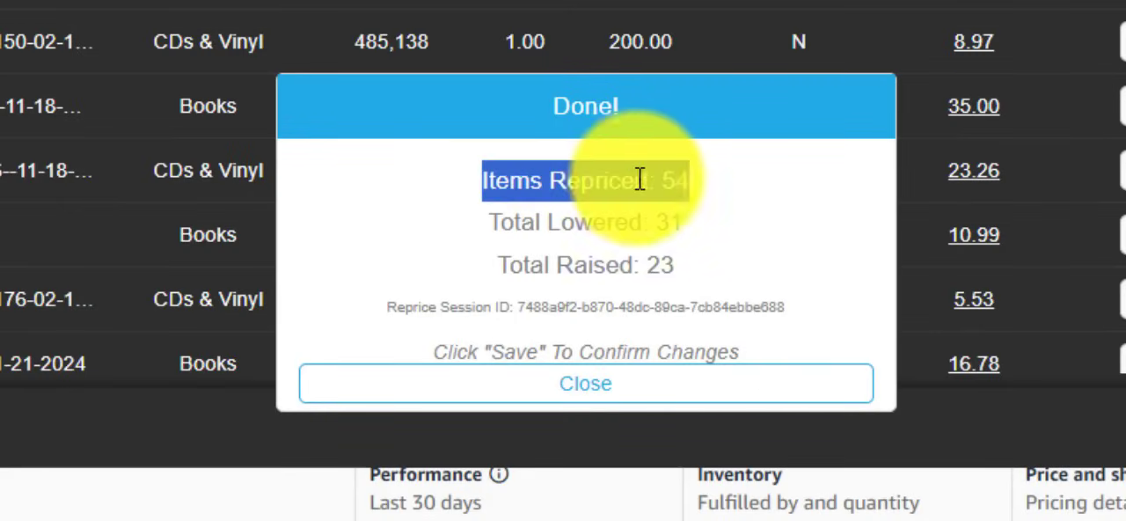
pyautogui.tripleClick(583, 185)
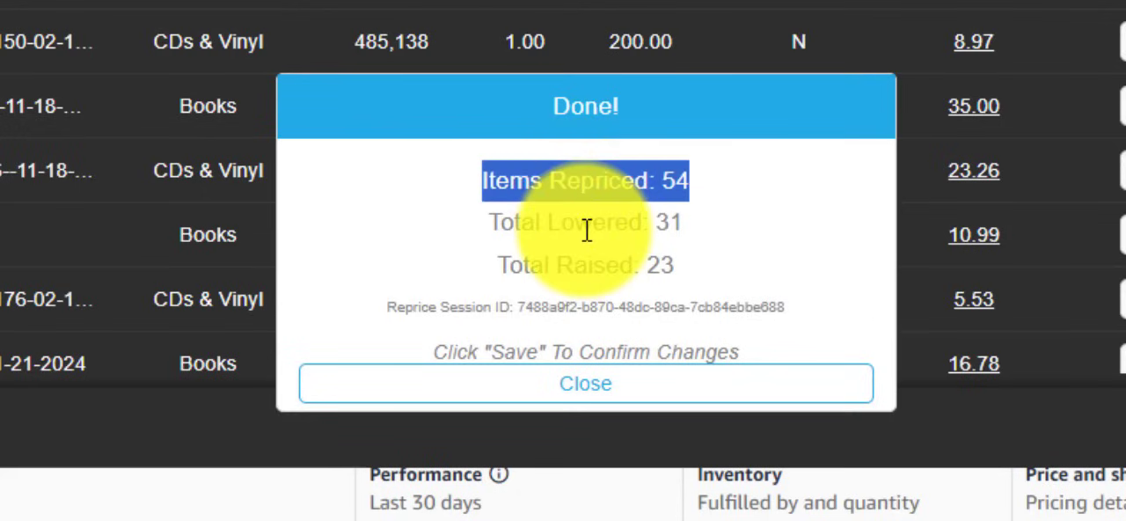
pyautogui.tripleClick(584, 227)
pyautogui.tripleClick(583, 268)
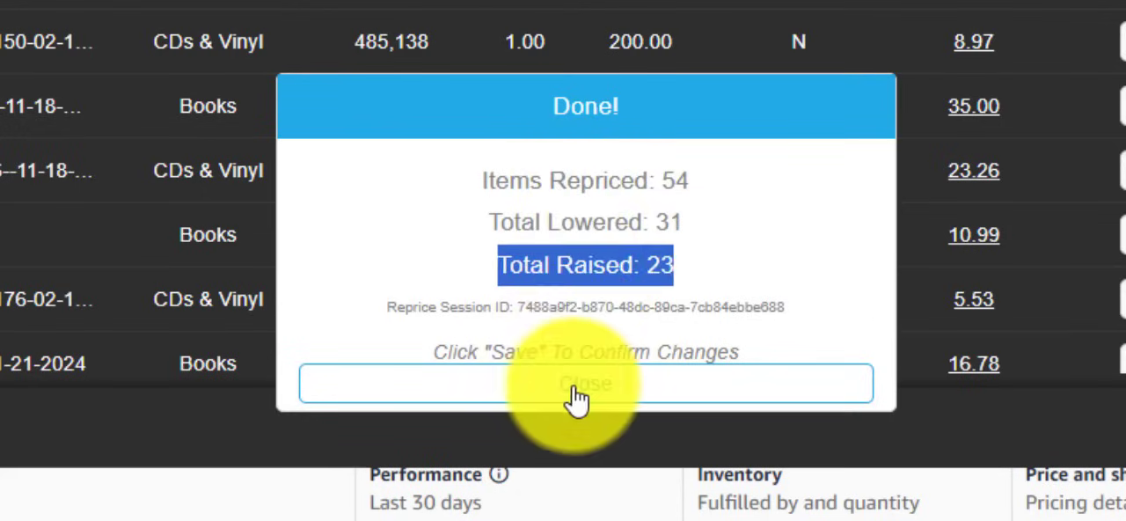
pyautogui.click(576, 387)
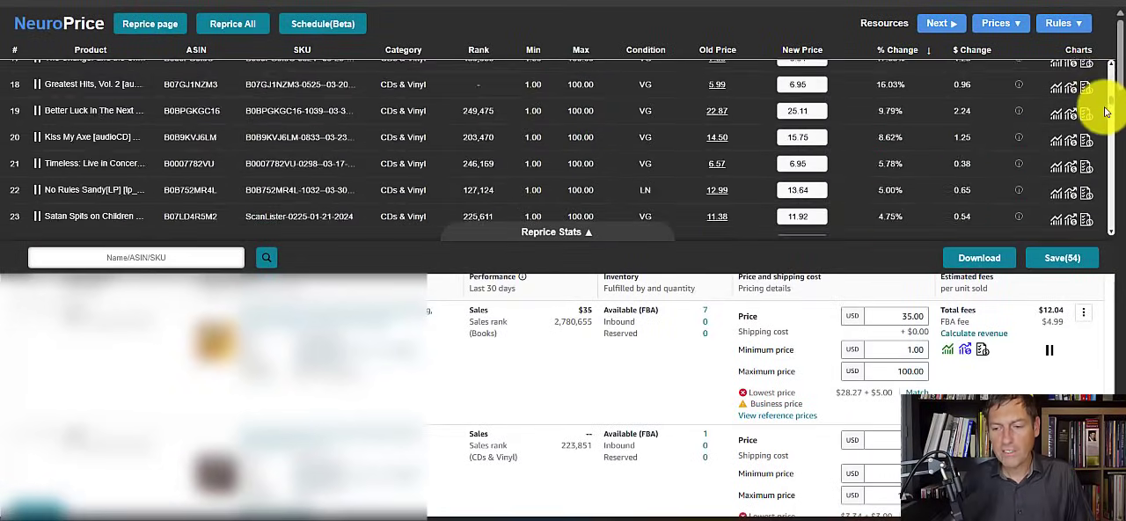
# Return to the start of the reprice results and view the price history chart for Christmas In New York
pyautogui.moveTo(1106, 112); pyautogui.dragTo(1114, 68)
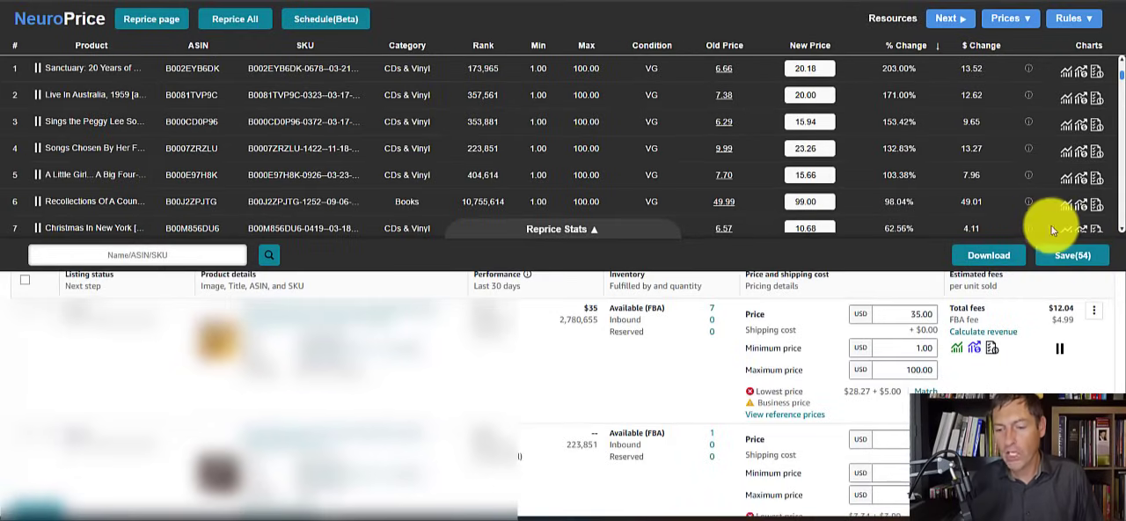
pyautogui.moveTo(1058, 228)
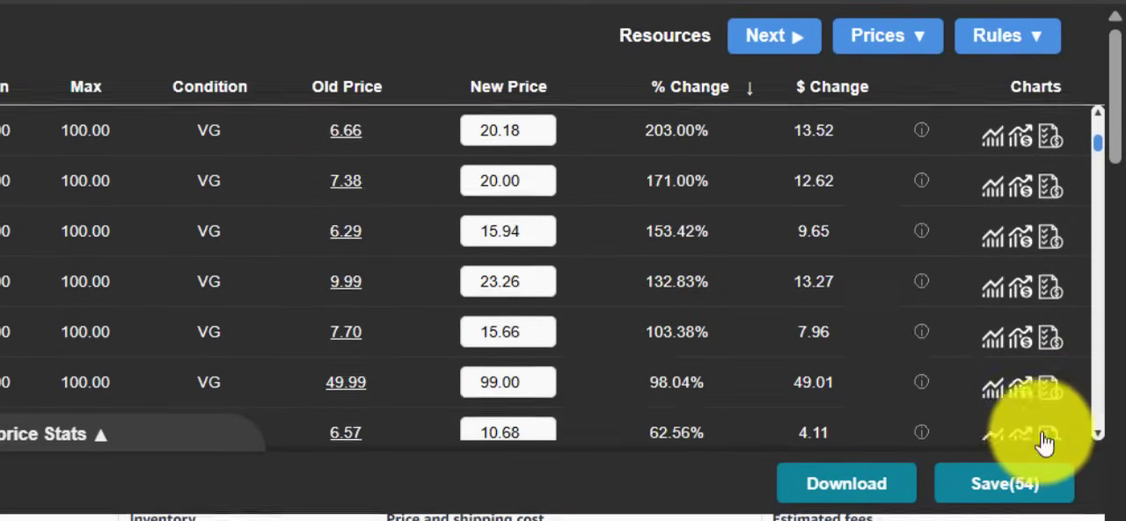
# View the competing offers for Christmas In New York and apply the $11.18 FBA New offer as its new price
pyautogui.moveTo(1047, 443)
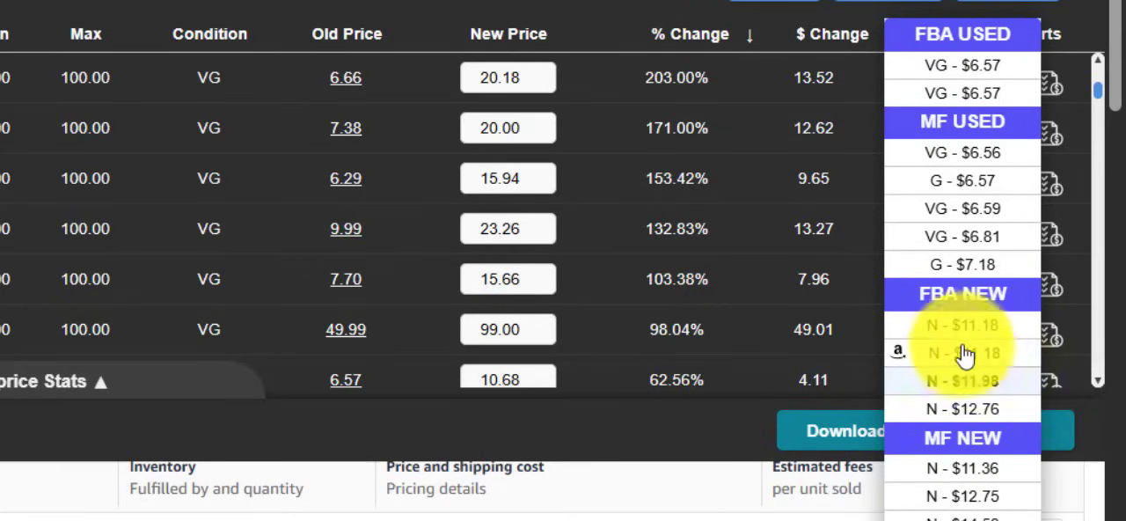
pyautogui.click(904, 334)
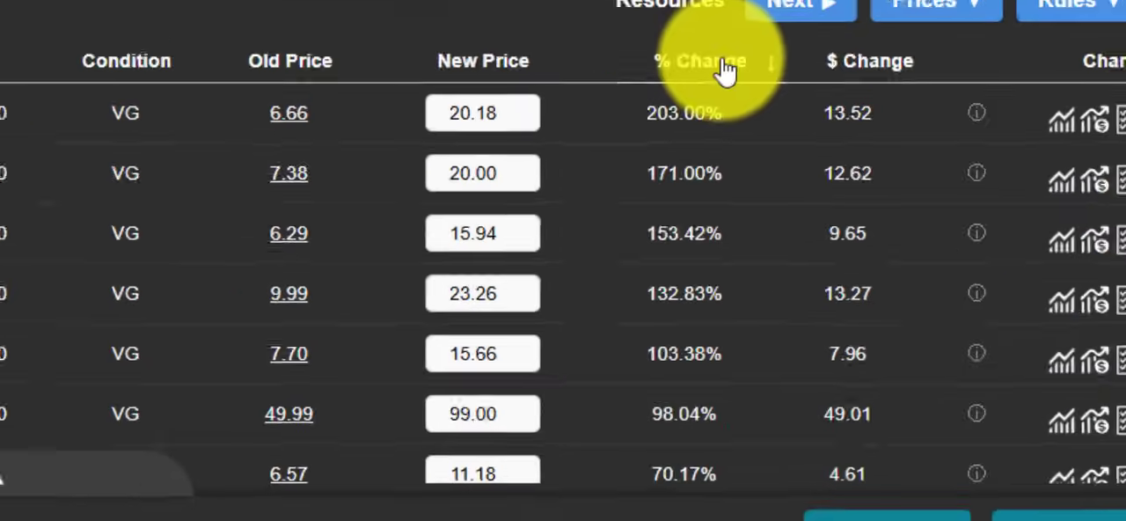
pyautogui.click(723, 66)
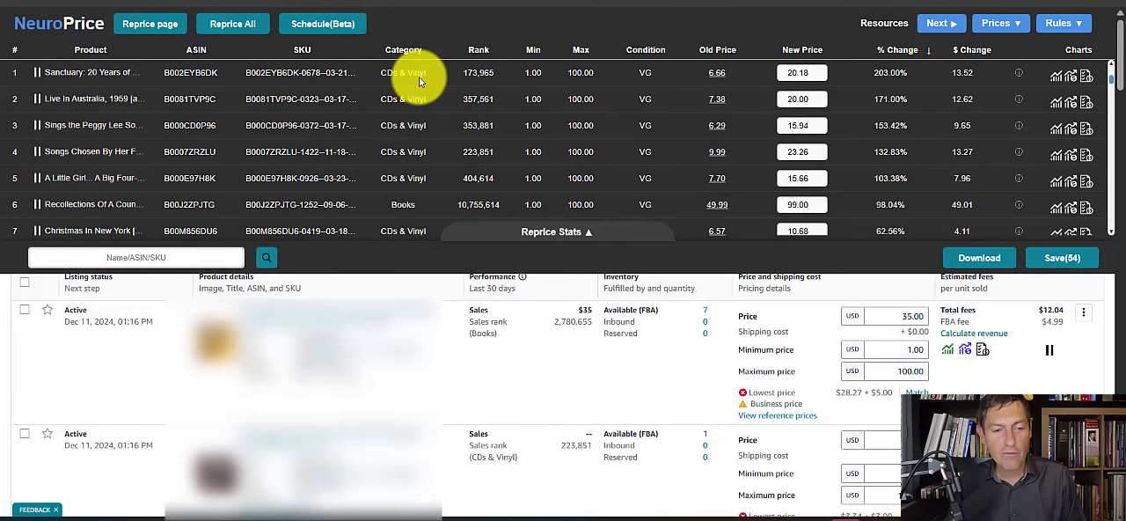
# Open the scheduled repricing page's settings and show the available schedule intervals
pyautogui.click(234, 28)
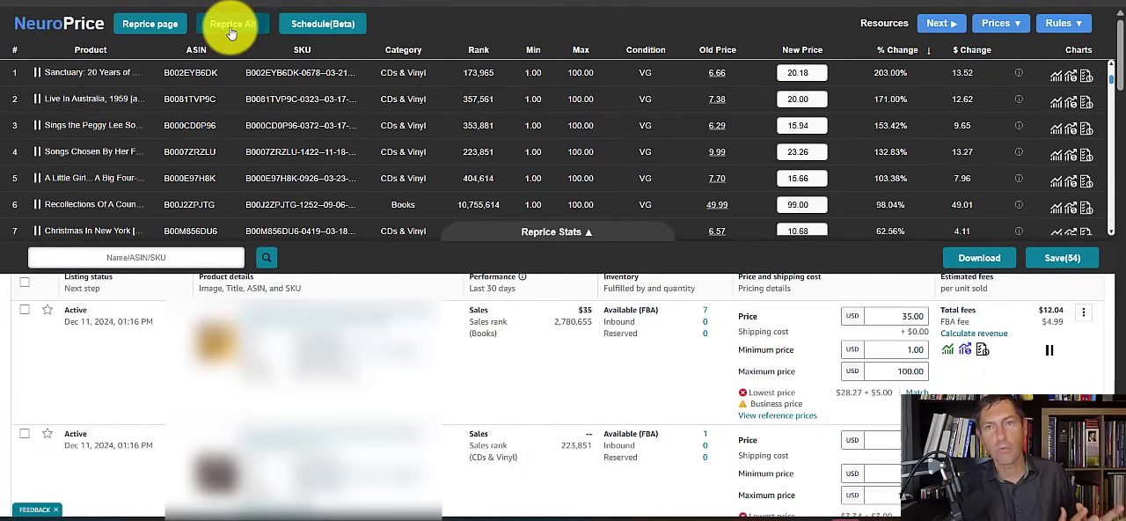
pyautogui.click(322, 25)
pyautogui.click(1082, 83)
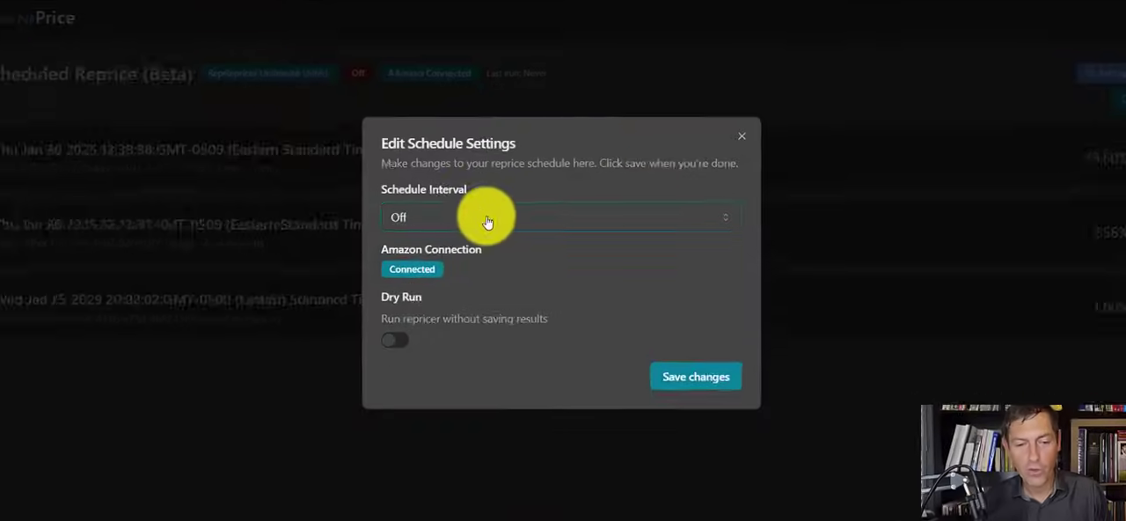
pyautogui.click(487, 218)
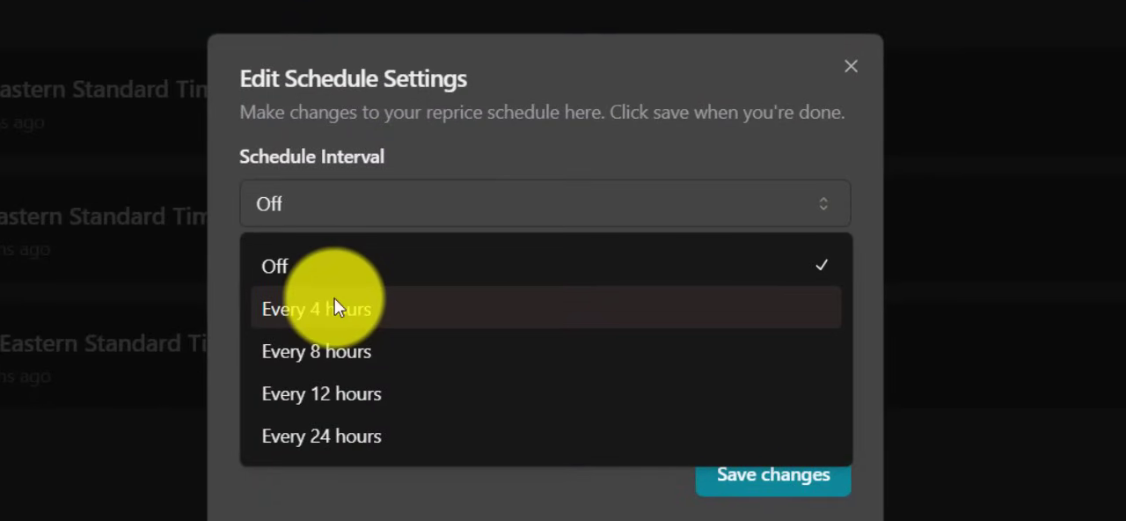